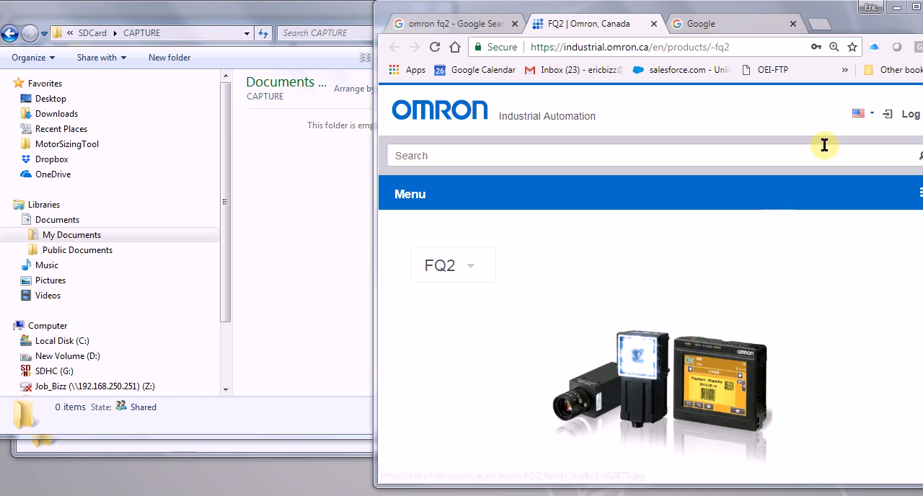
# Step: Minimize the browser window and dismiss the sensor disconnection message in TouchFinder for PC
pyautogui.click(896, 8)
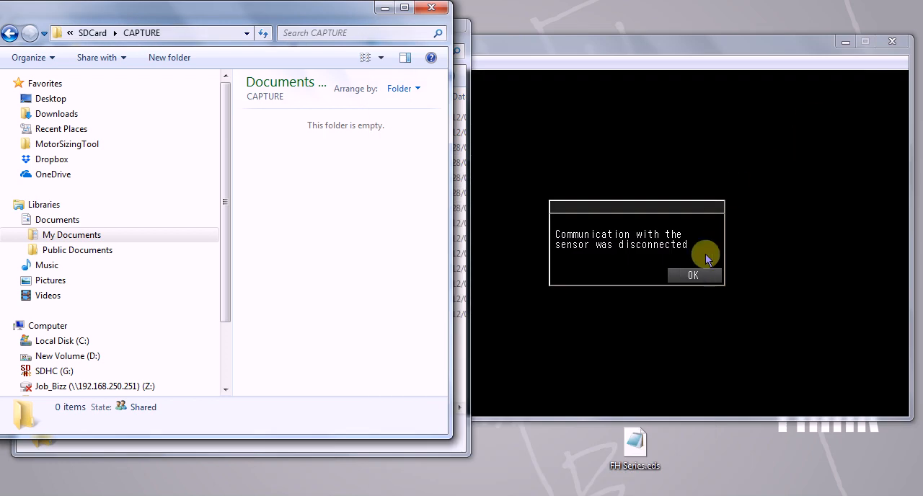
pyautogui.click(693, 276)
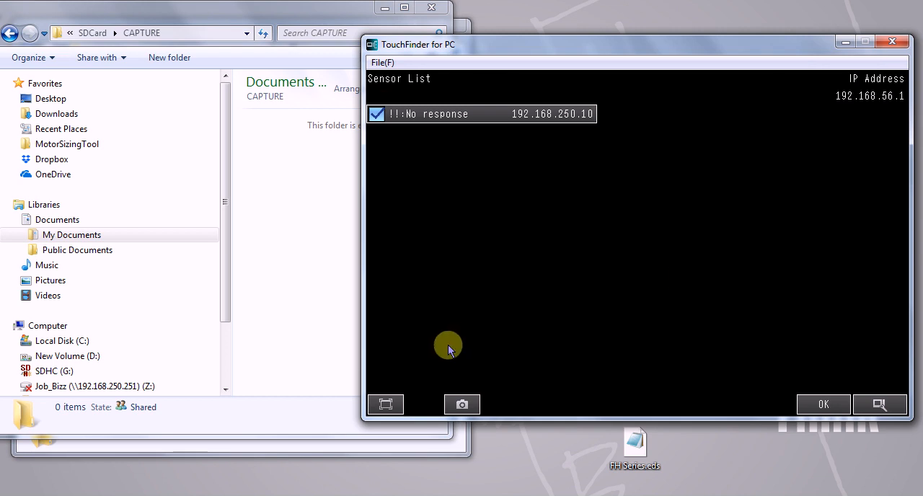
# Step: In File Explorer, open the SDCard folder inside the OMRON FQ folder of My Documents
pyautogui.click(94, 236)
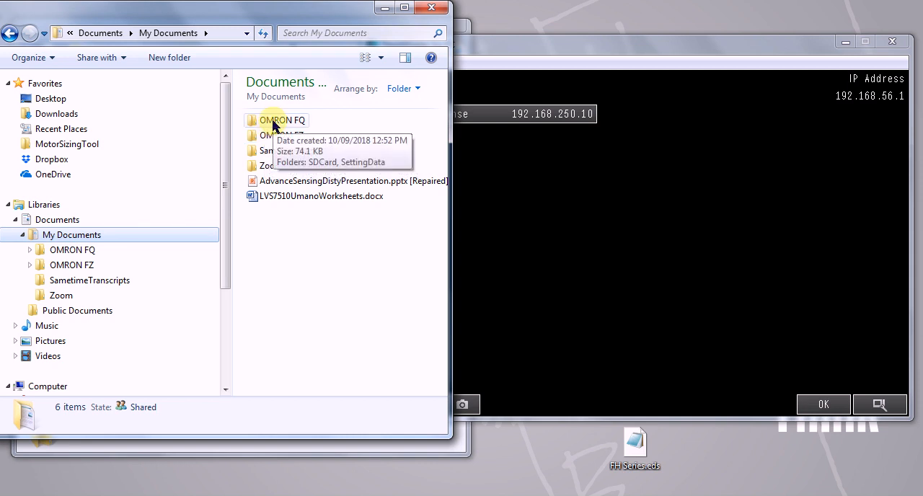
pyautogui.doubleClick(274, 123)
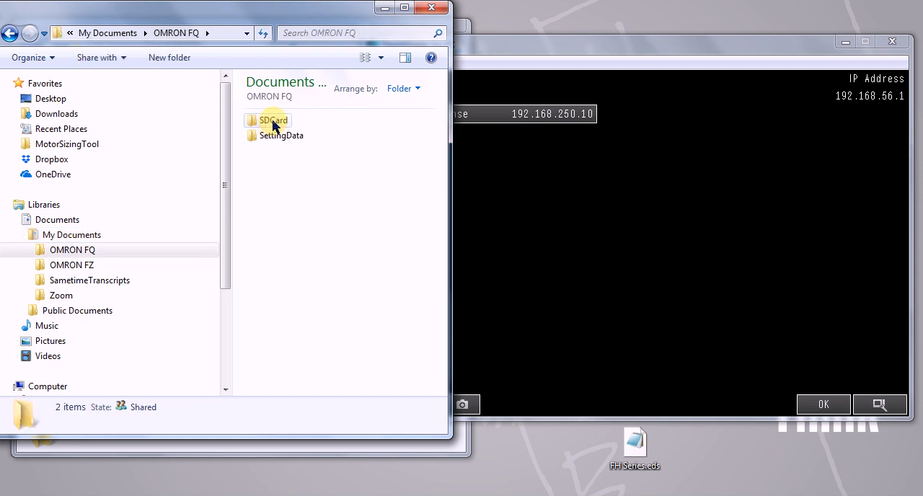
pyautogui.doubleClick(272, 123)
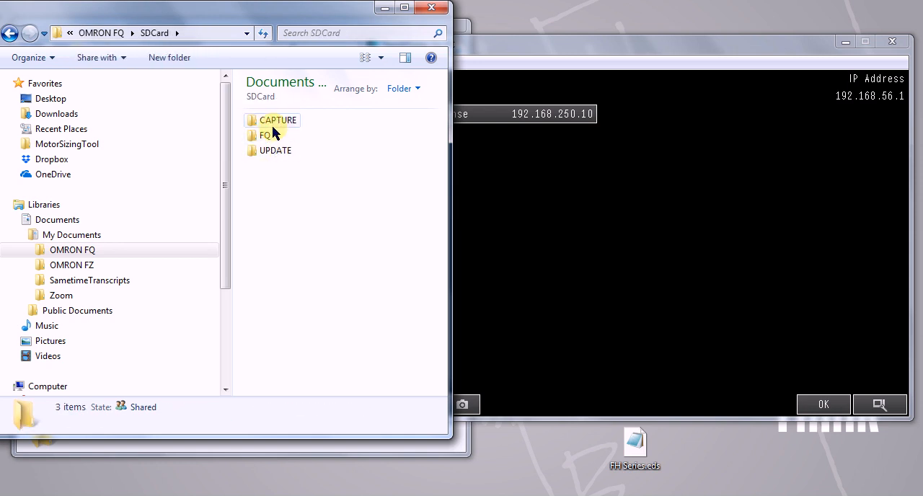
pyautogui.moveTo(266, 141)
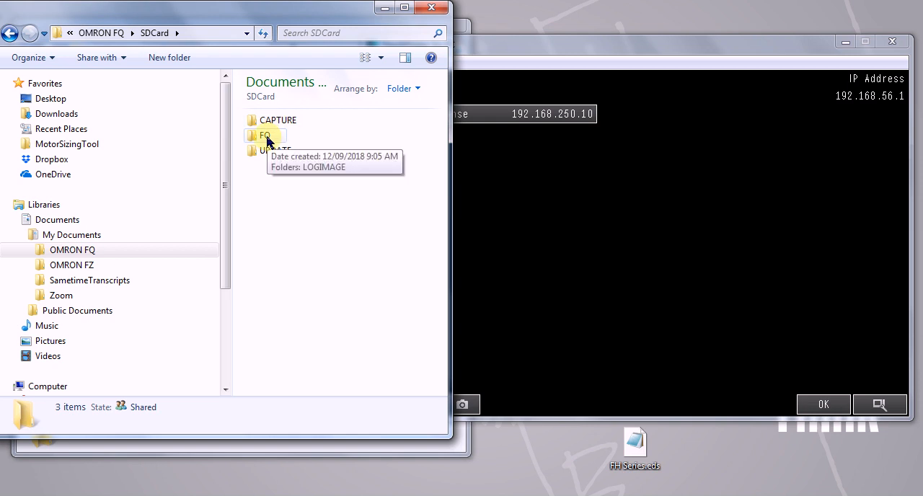
pyautogui.moveTo(287, 127)
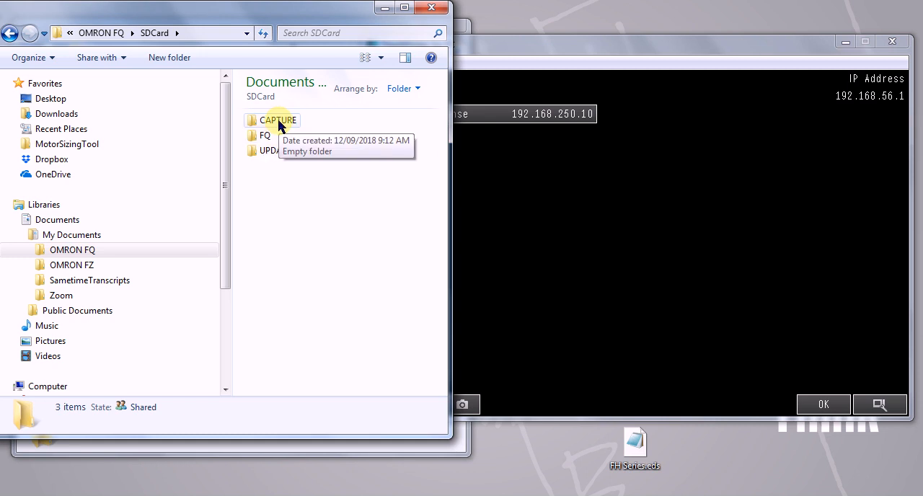
pyautogui.click(503, 157)
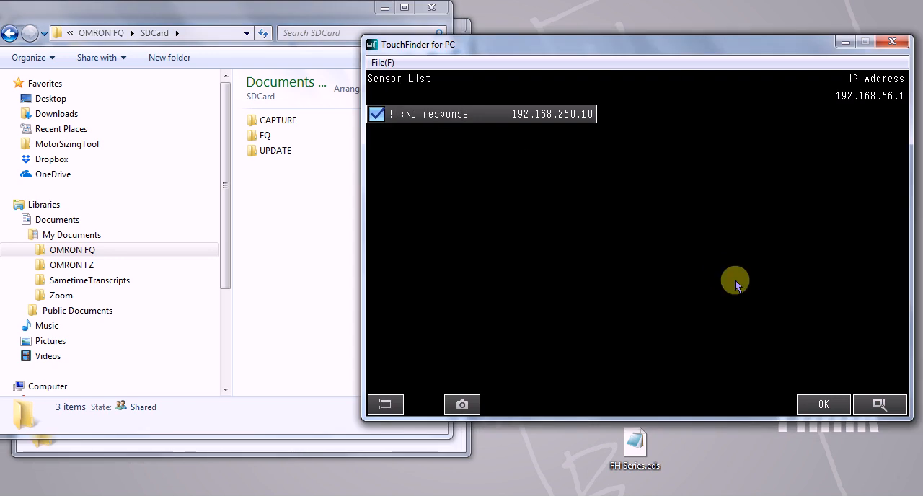
pyautogui.click(878, 404)
pyautogui.click(879, 404)
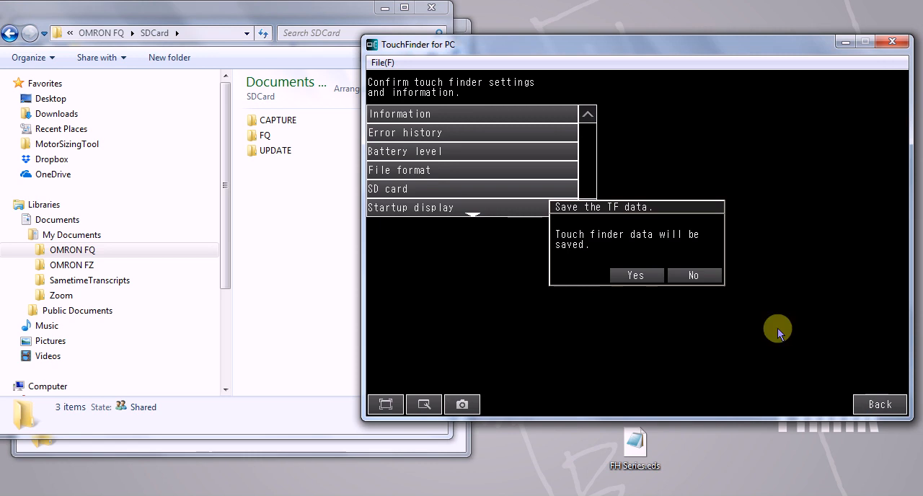
pyautogui.click(690, 276)
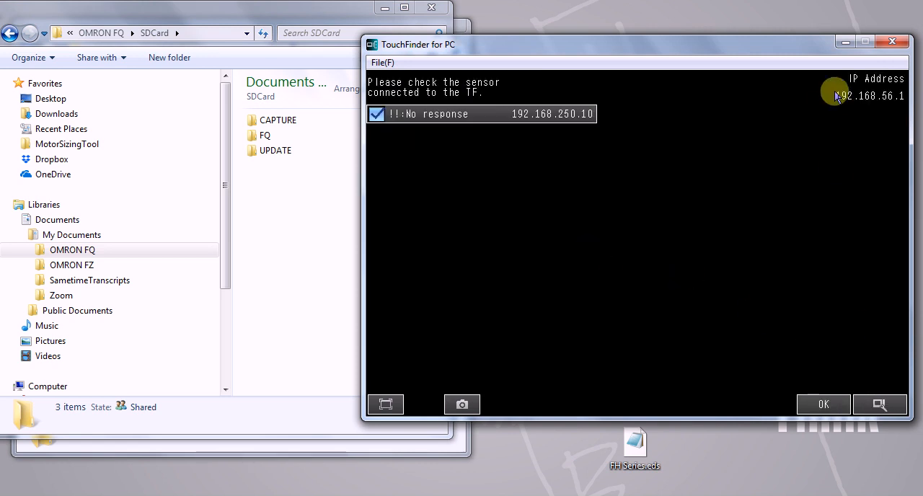
# Step: Try to connect TouchFinder for PC to the sensor at 192.168.250.10
pyautogui.click(836, 404)
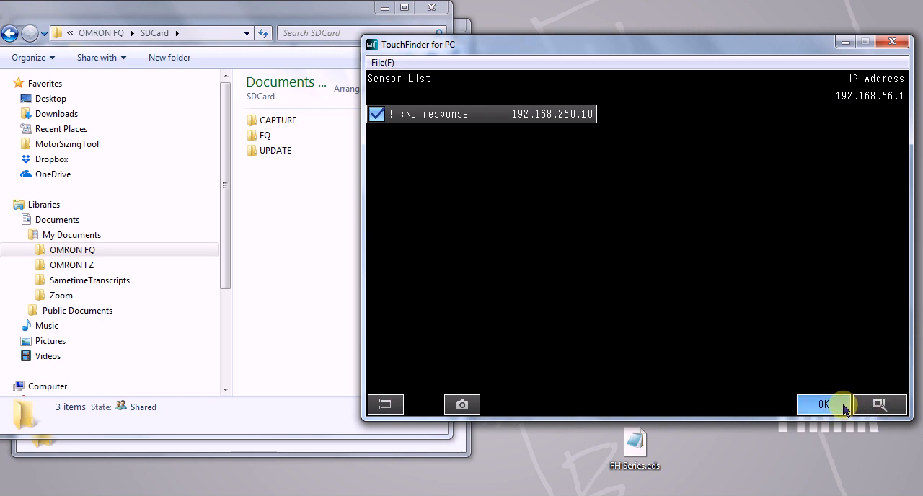
pyautogui.click(646, 289)
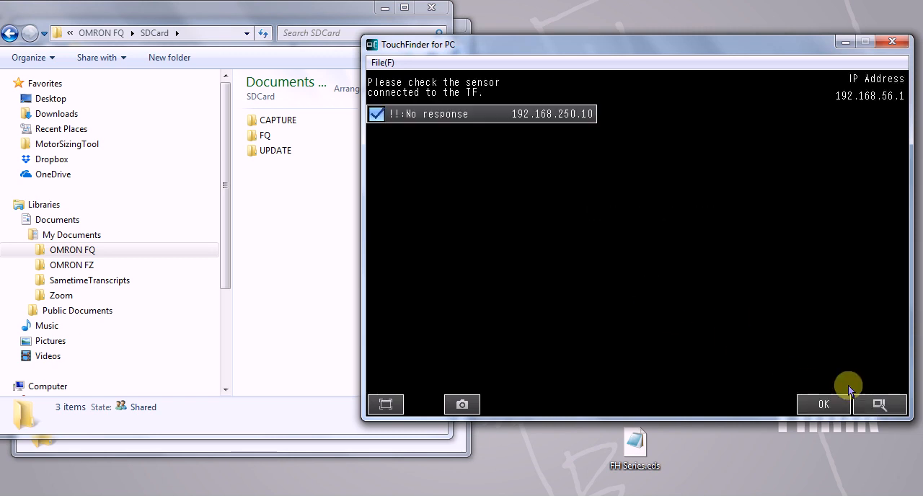
# Step: Set the Touch Finder's Ethernet IP address to 192.168.250.111 and connect to the sensor at 192.168.250.10
pyautogui.click(881, 404)
pyautogui.click(587, 209)
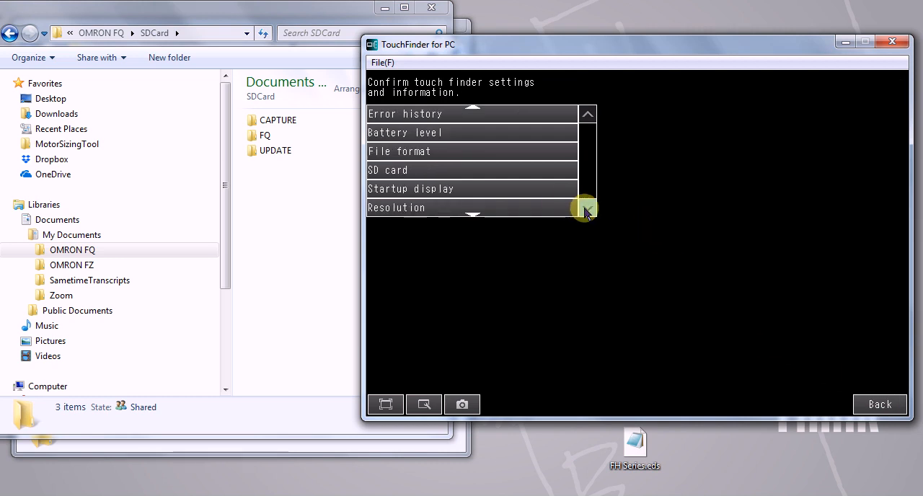
pyautogui.doubleClick(587, 208)
pyautogui.click(542, 207)
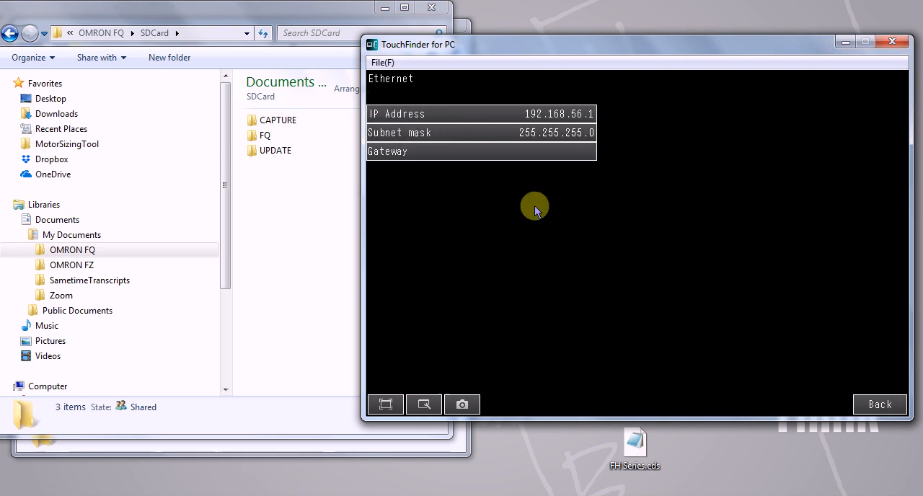
pyautogui.click(540, 117)
pyautogui.click(546, 109)
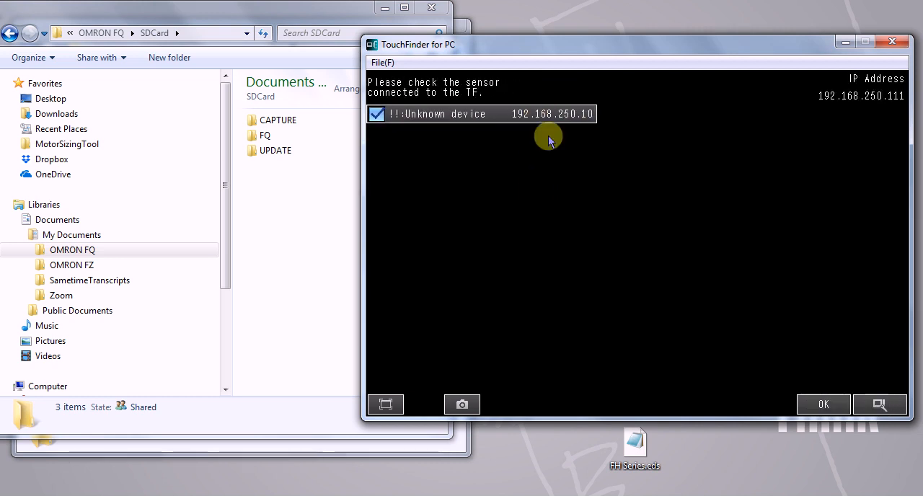
pyautogui.click(824, 401)
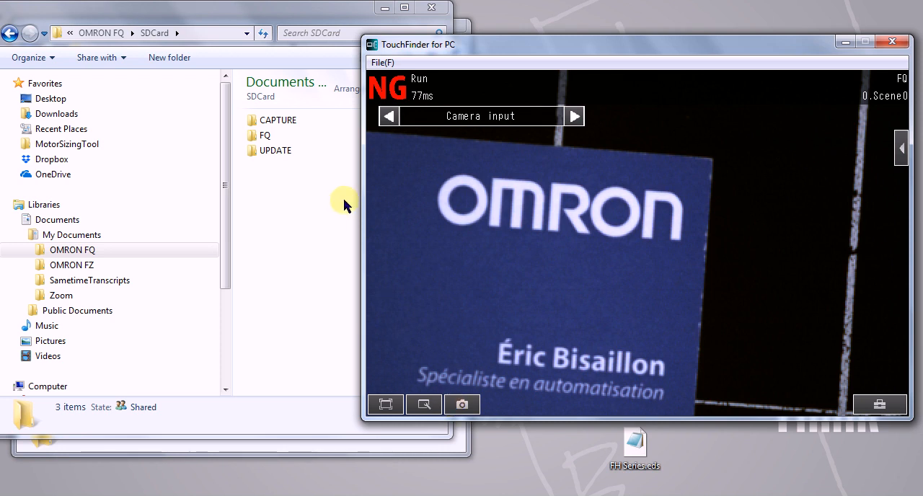
# Step: Open the CAPTURE folder in File Explorer and take a screen capture of the sensor display in TouchFinder for PC
pyautogui.doubleClick(272, 124)
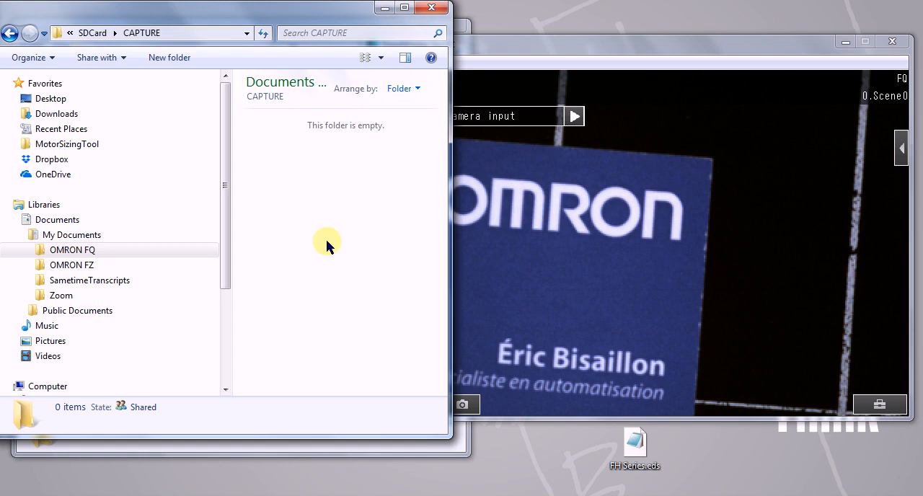
pyautogui.click(563, 278)
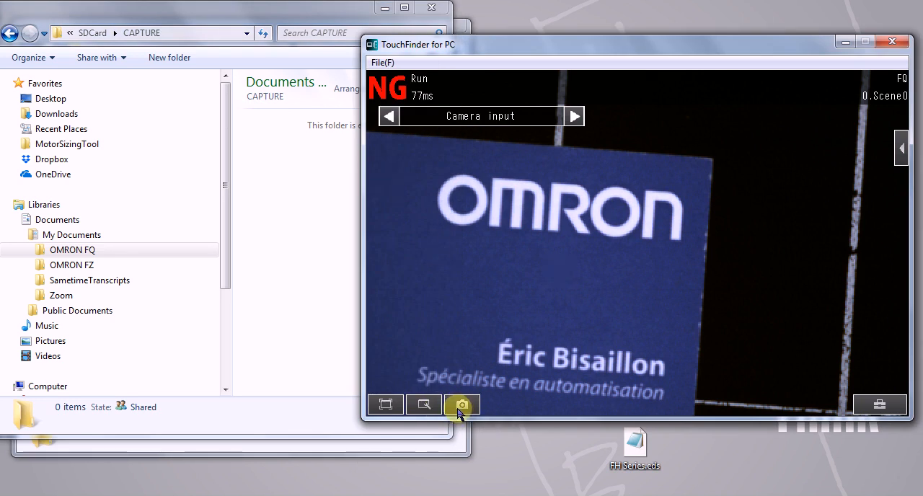
pyautogui.click(458, 411)
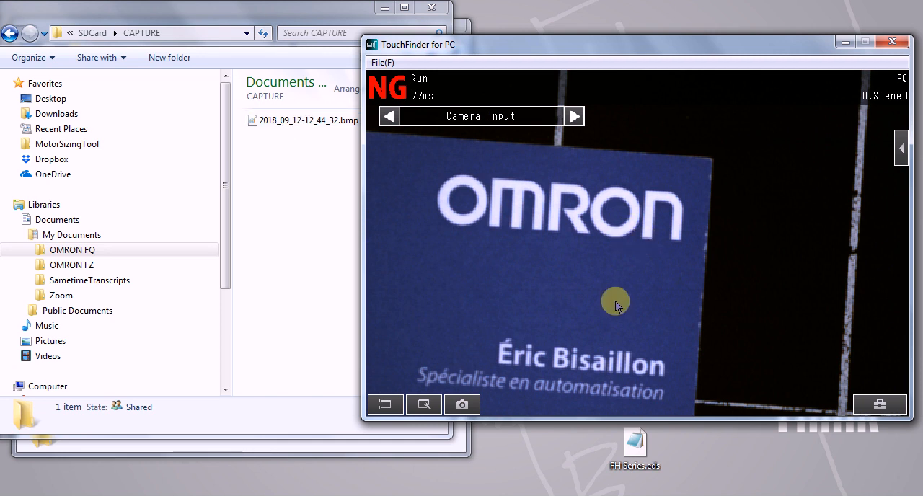
# Step: Open the sensor settings and switch the sensor to Adjust mode
pyautogui.click(885, 408)
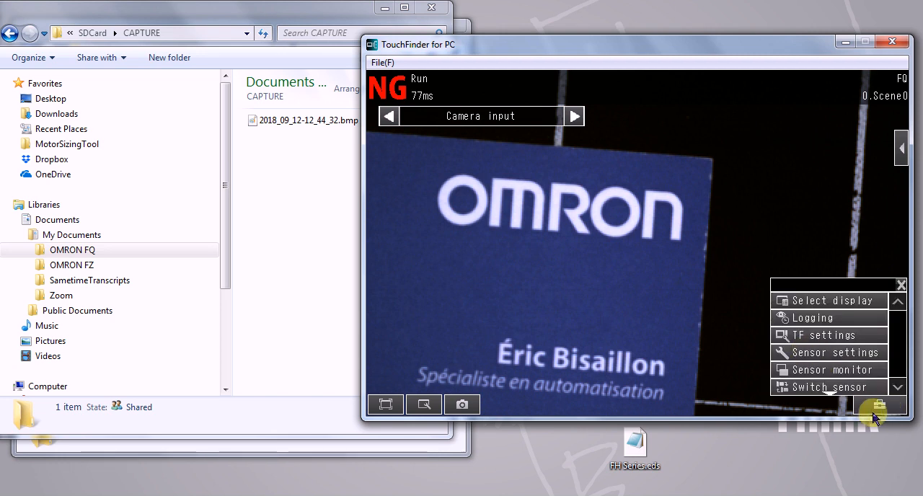
pyautogui.click(791, 353)
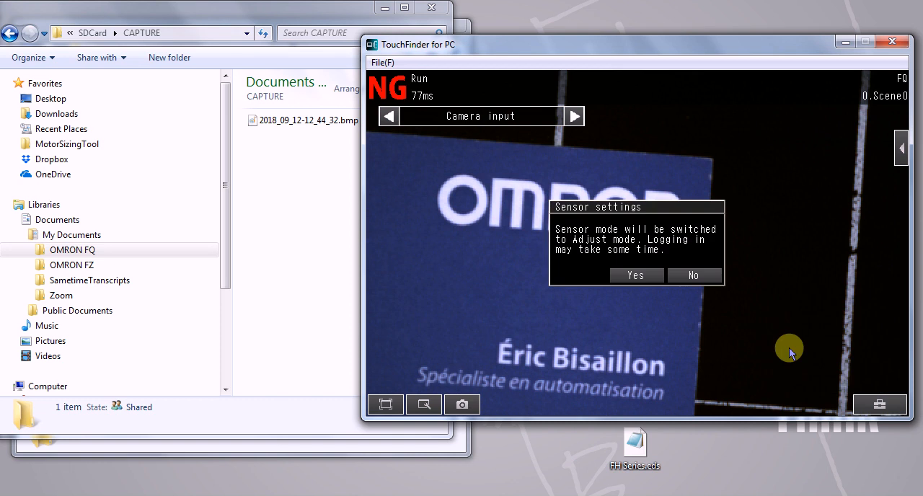
pyautogui.click(634, 331)
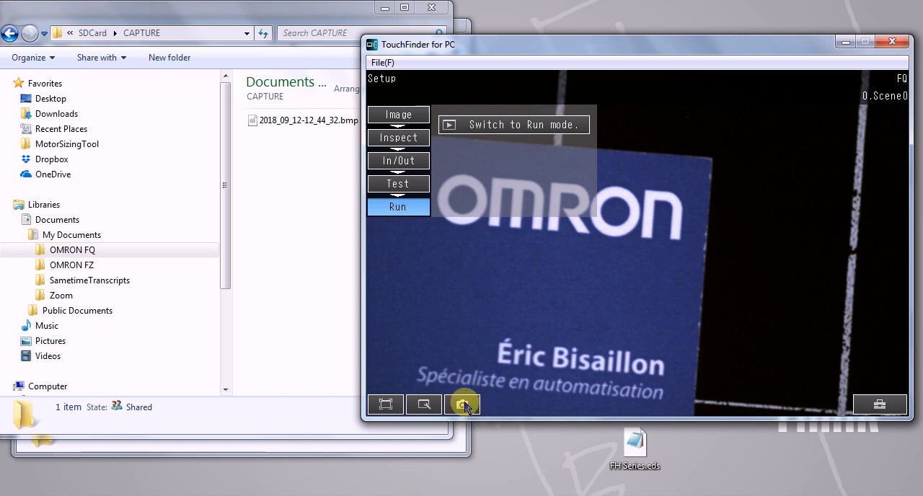
# Step: Save the frozen camera image to a file from the display view, and save a second image from the live view
pyautogui.click(424, 405)
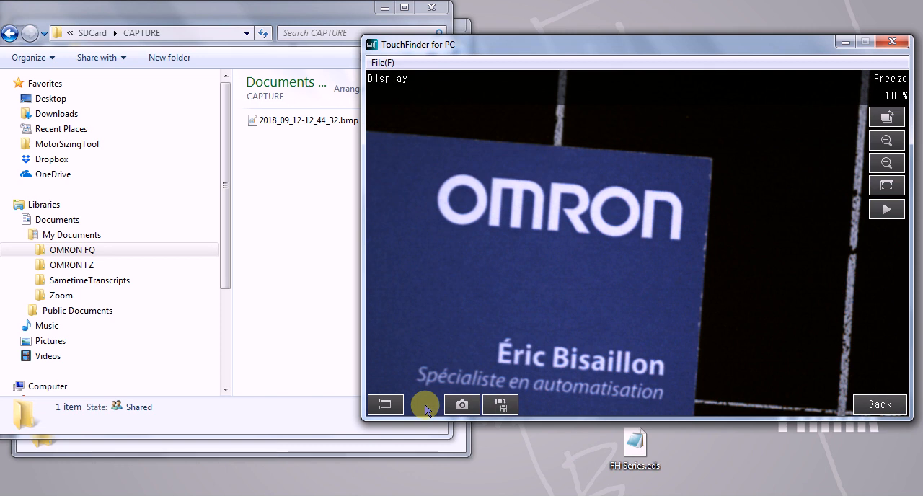
pyautogui.click(499, 407)
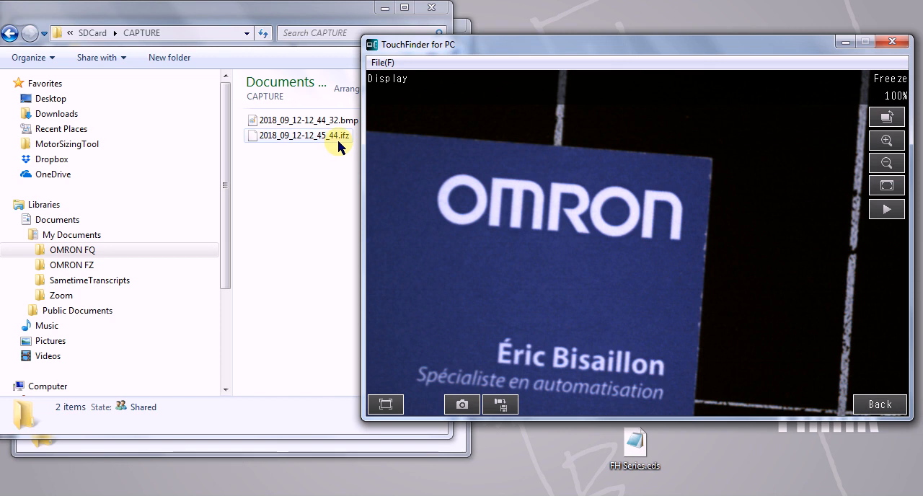
pyautogui.click(886, 211)
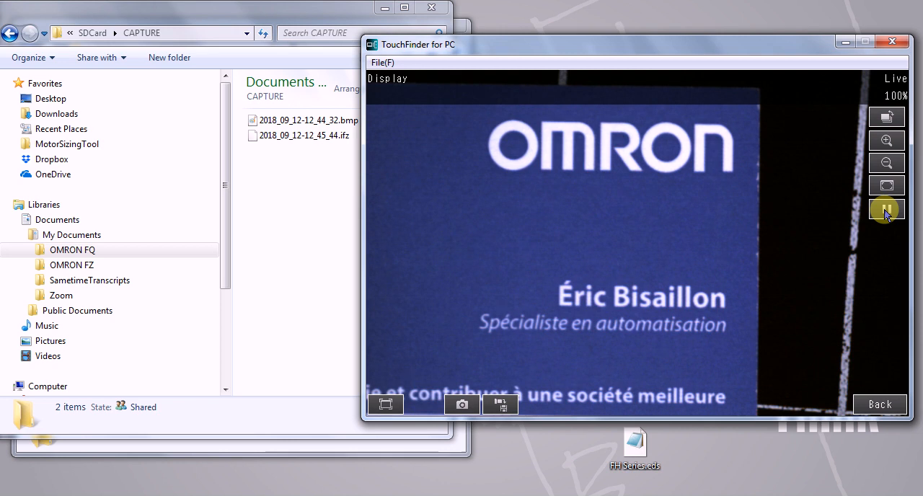
pyautogui.click(500, 405)
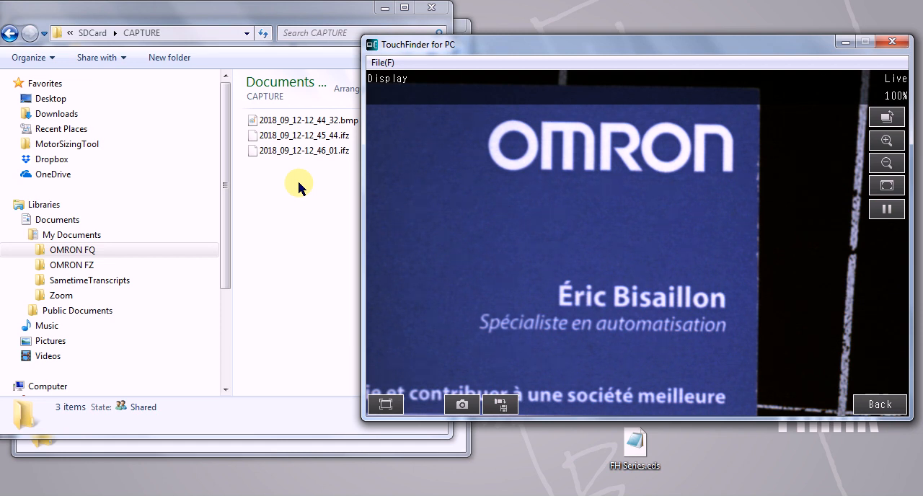
# Step: Freeze the display, load the camera image file 2018_09_12-12_45_44.ifz and return to the setup screen
pyautogui.click(875, 214)
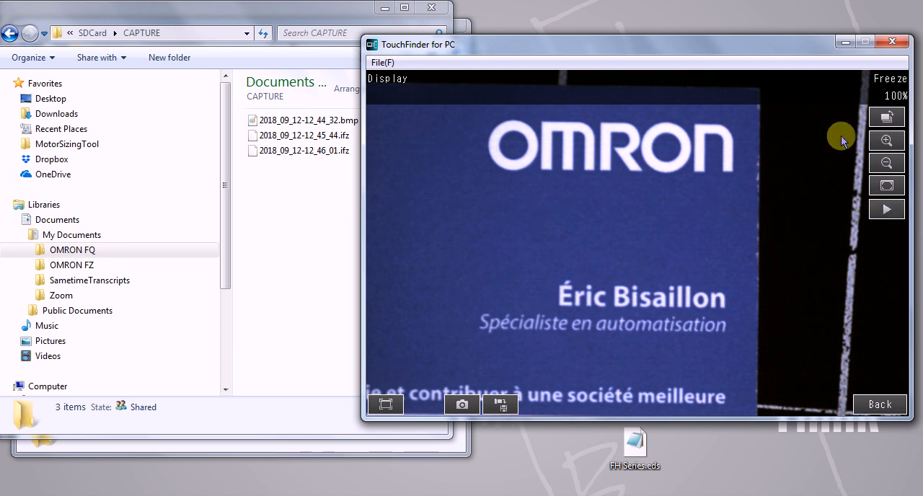
pyautogui.click(886, 118)
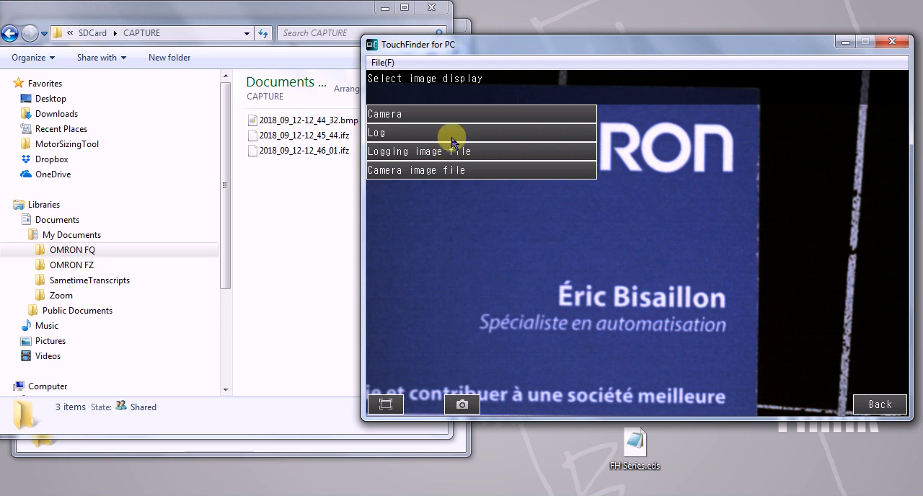
pyautogui.click(400, 172)
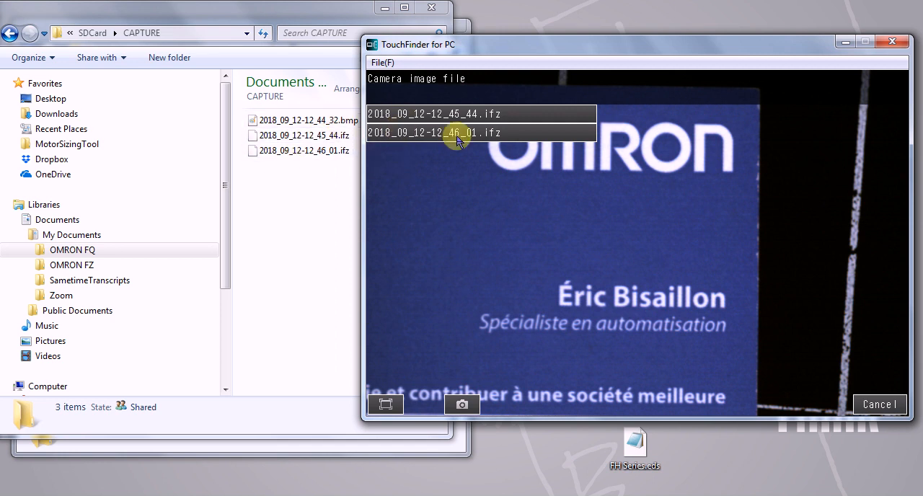
pyautogui.click(424, 113)
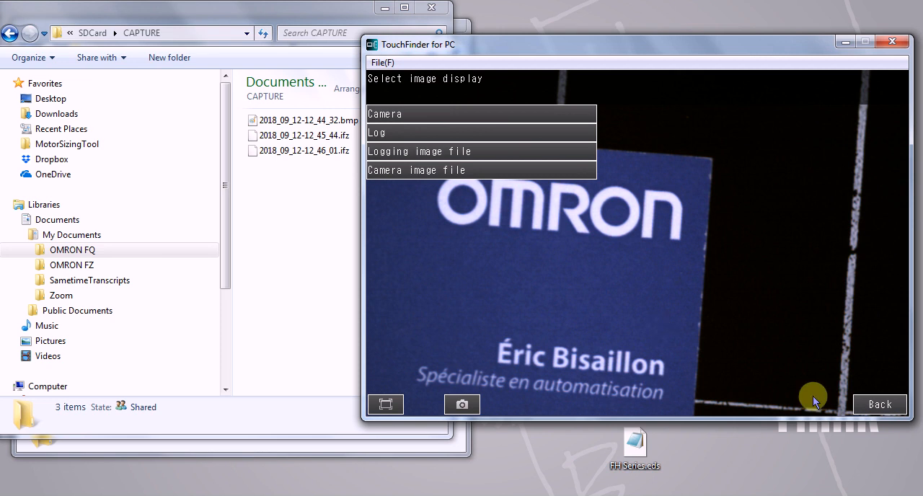
pyautogui.click(876, 405)
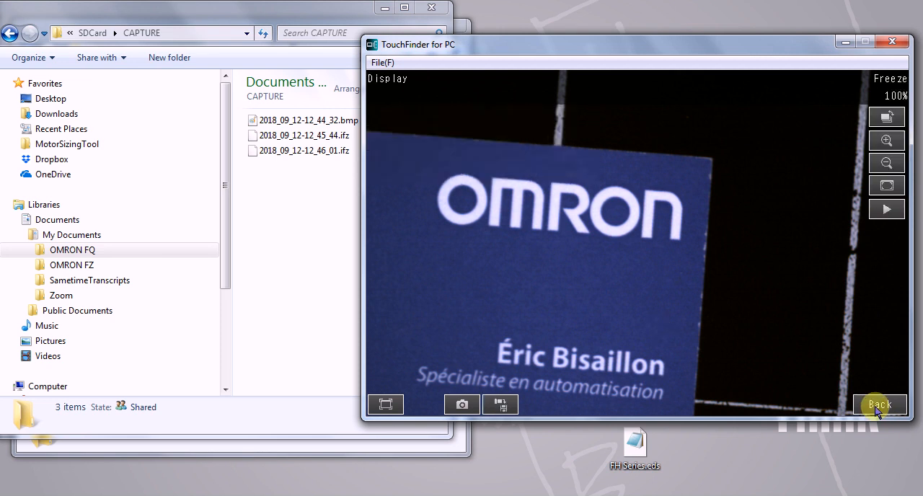
pyautogui.click(876, 405)
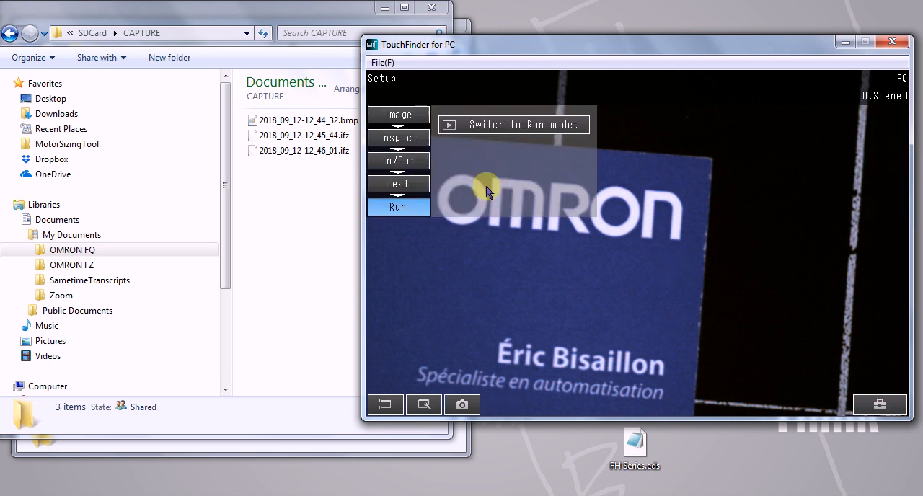
# Step: Set image logging to All in the sensor's log settings and return to the setup screen
pyautogui.click(400, 137)
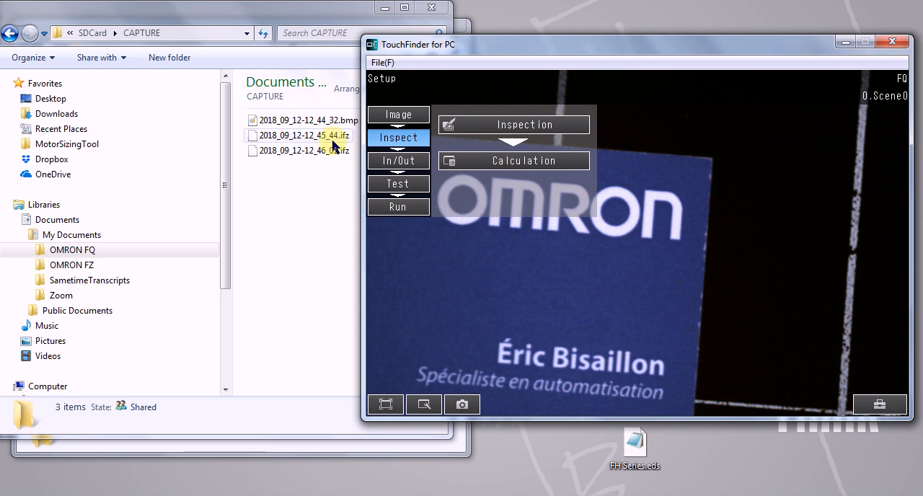
pyautogui.click(396, 166)
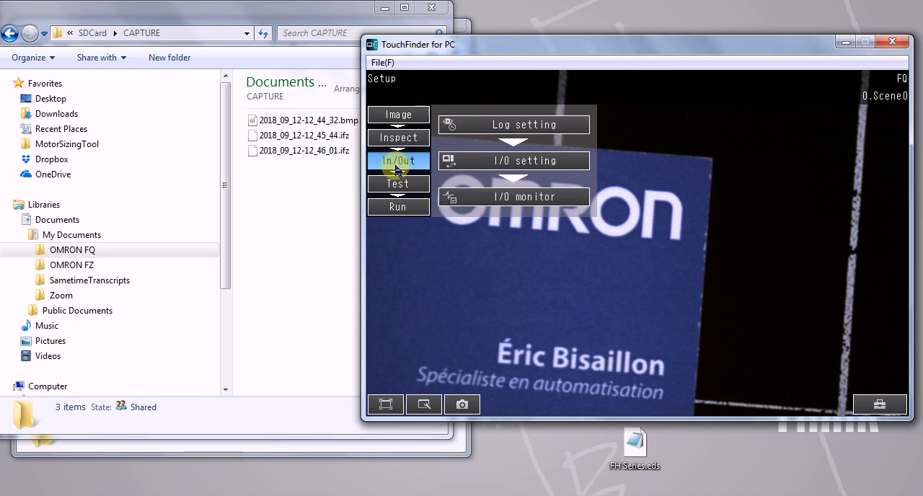
pyautogui.click(508, 130)
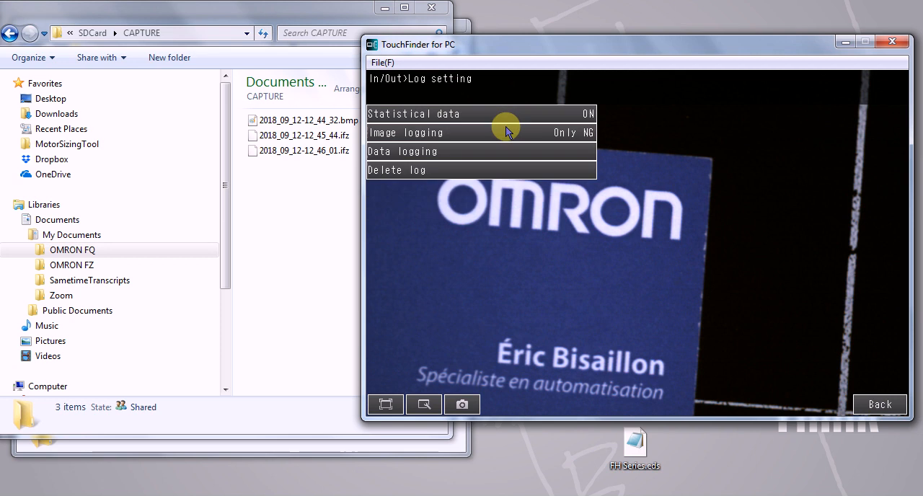
pyautogui.click(383, 138)
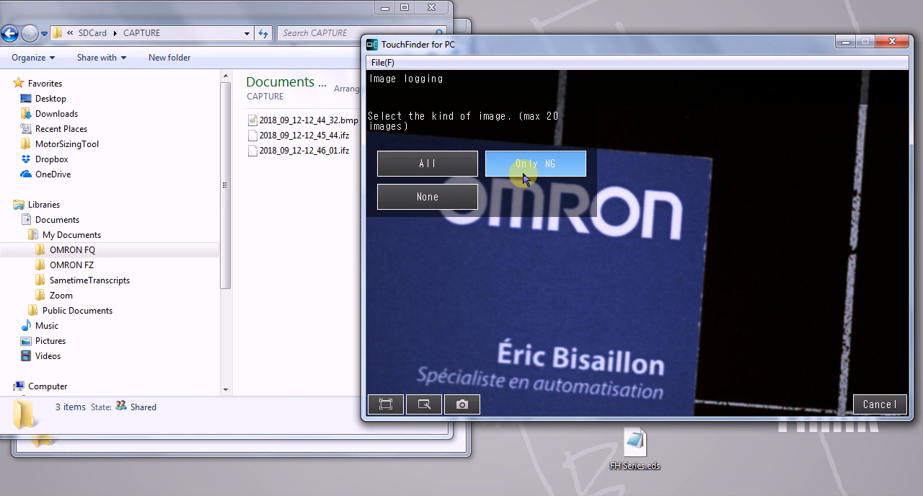
pyautogui.click(427, 170)
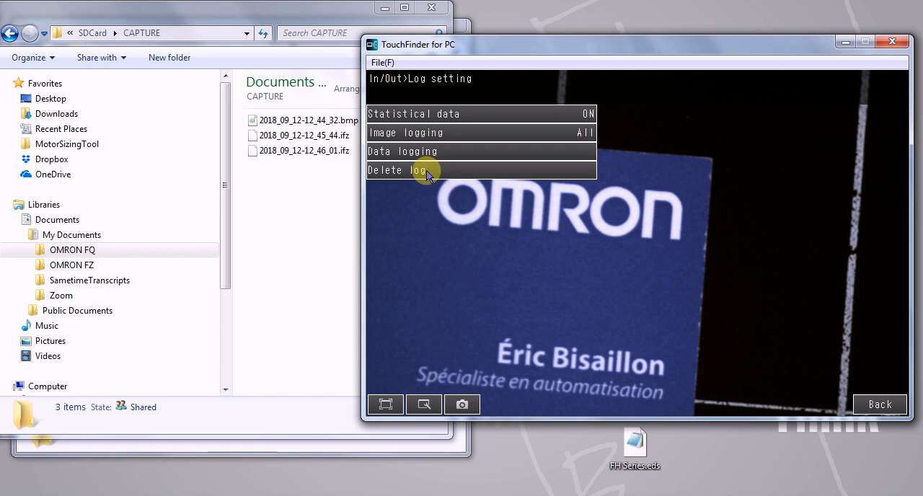
pyautogui.click(878, 405)
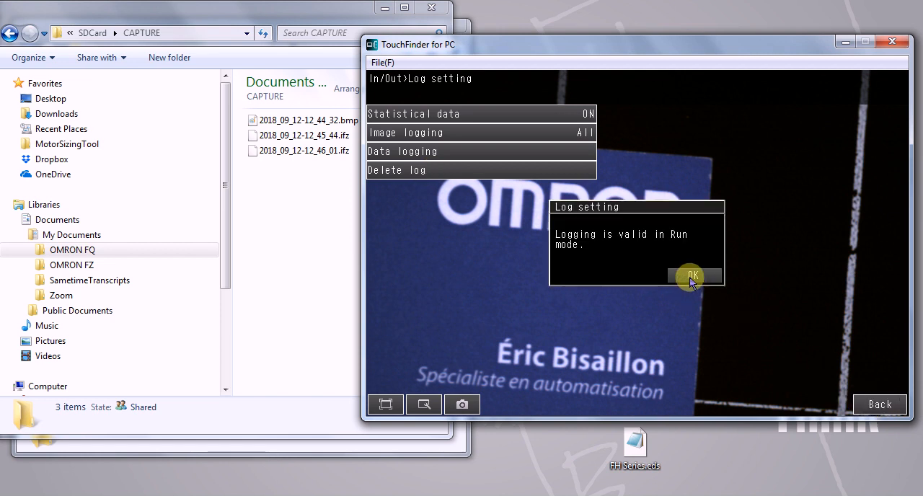
pyautogui.click(691, 278)
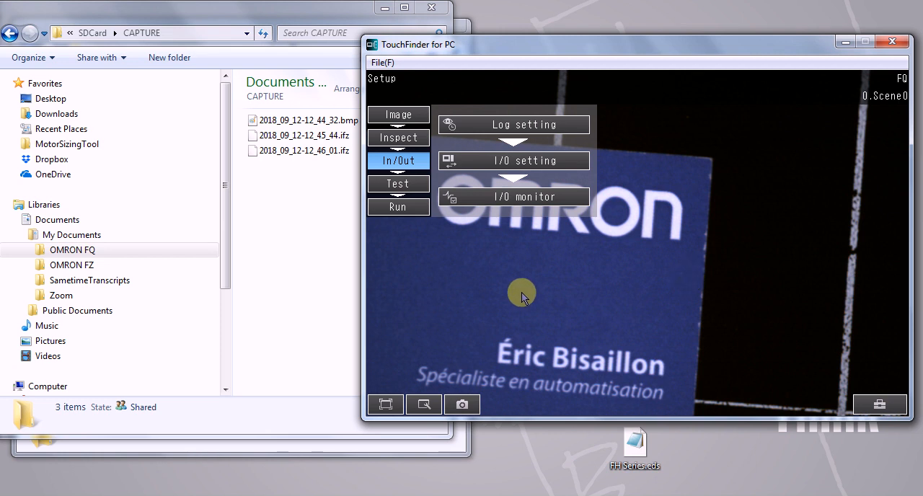
# Step: Switch the sensor to Run mode and display the 0.Shape Search III inspection item
pyautogui.click(389, 208)
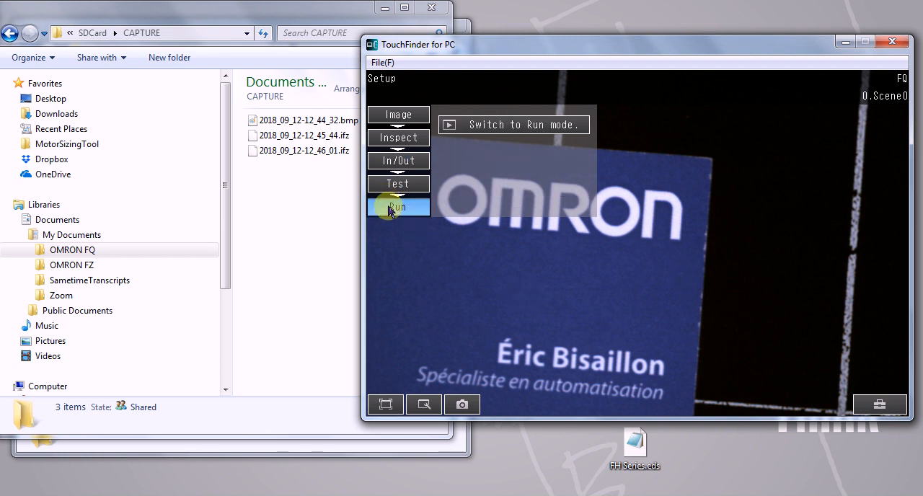
pyautogui.click(526, 126)
pyautogui.click(625, 279)
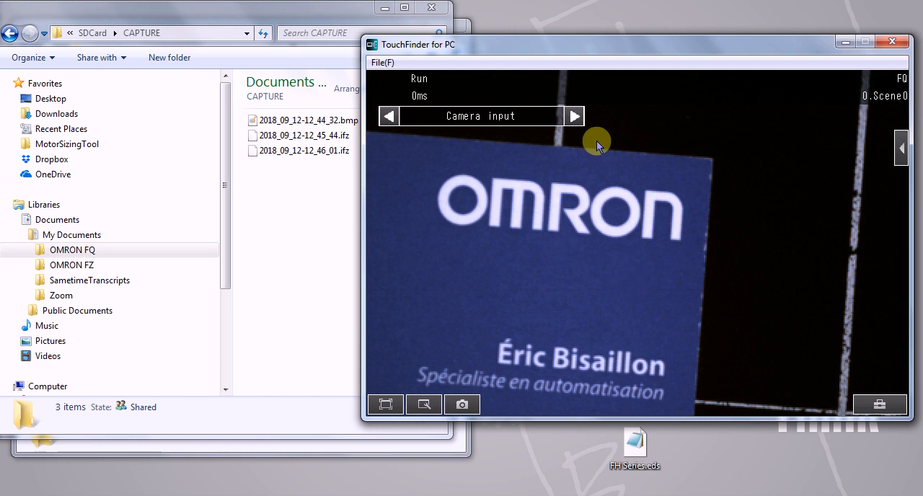
pyautogui.click(574, 117)
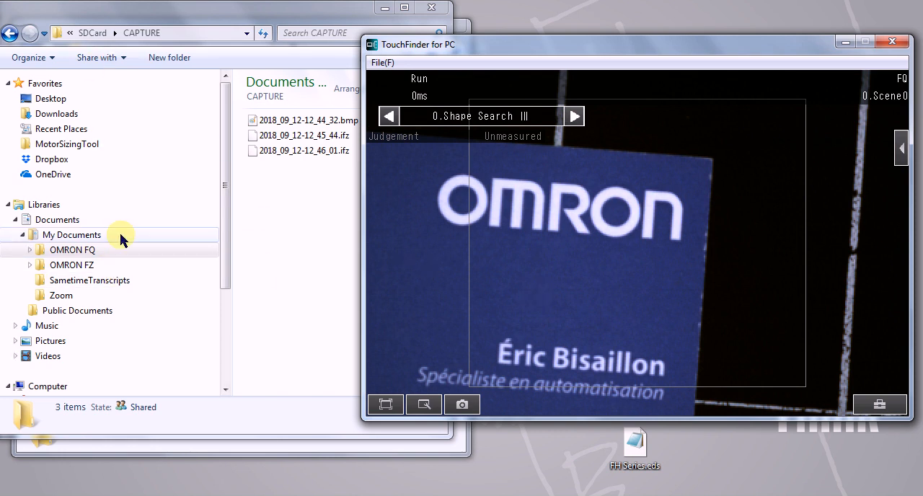
# Step: Open the OMRON FQ\SDCard\FQ\LOGIMAGE folder in File Explorer and try to open the logged image img_Scn000_2018_09_12-12_49_17(0)_19_NG.ifz
pyautogui.click(83, 252)
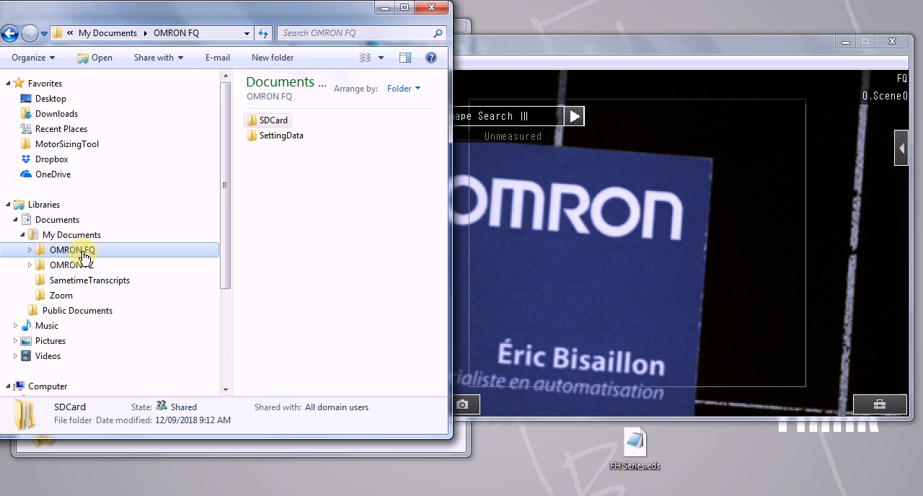
pyautogui.doubleClick(266, 121)
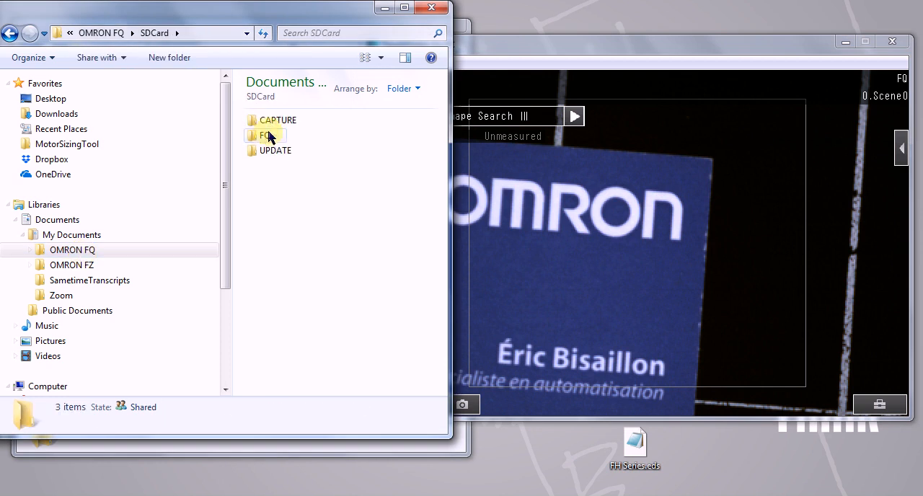
pyautogui.doubleClick(265, 137)
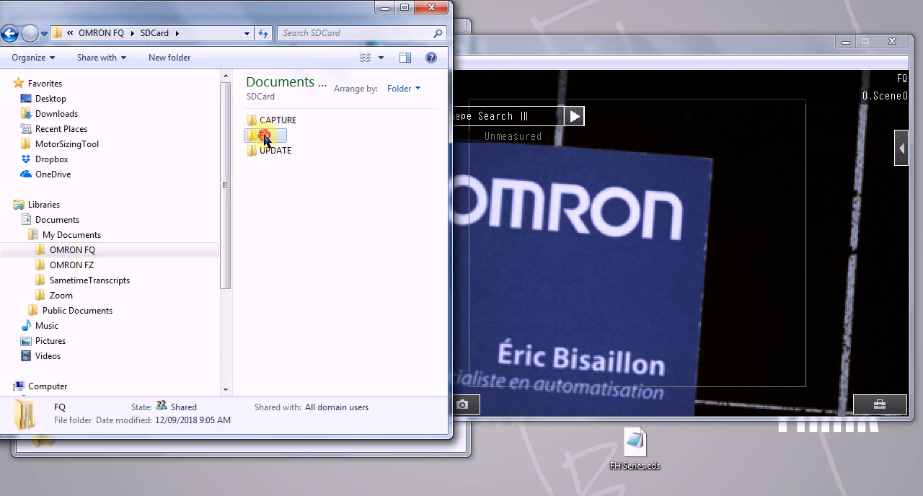
pyautogui.doubleClick(277, 121)
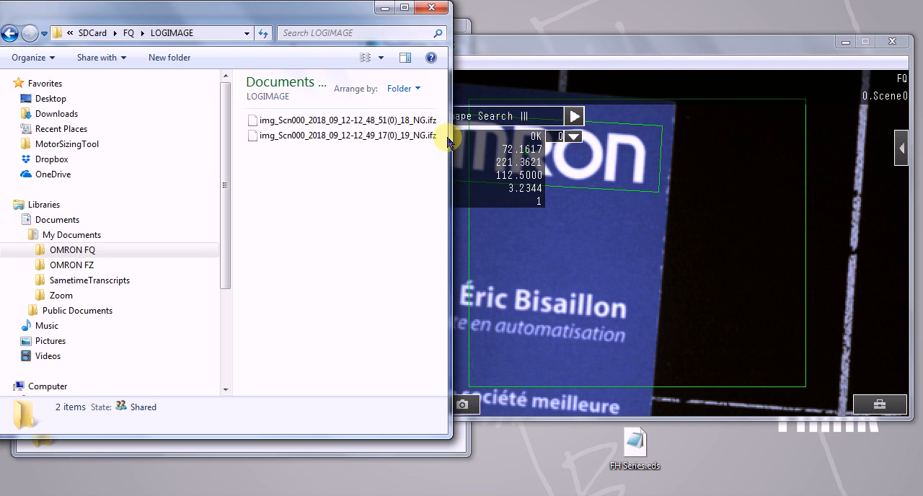
pyautogui.doubleClick(394, 138)
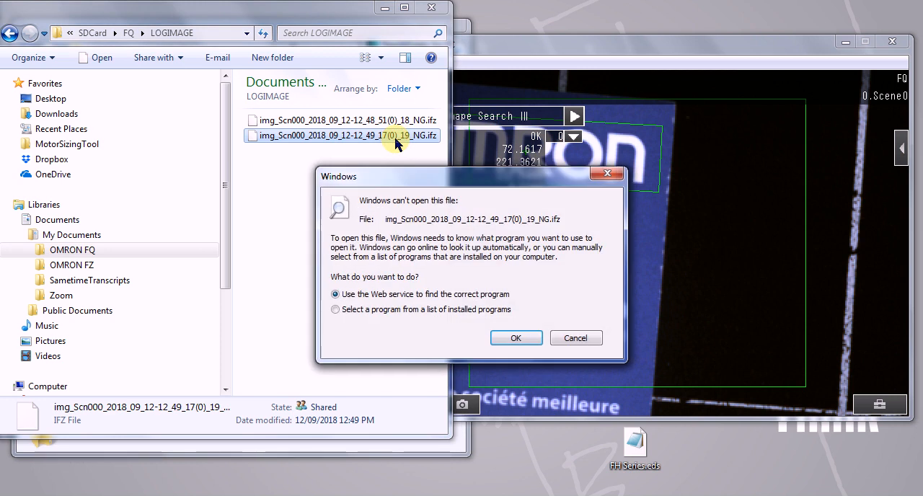
pyautogui.click(560, 338)
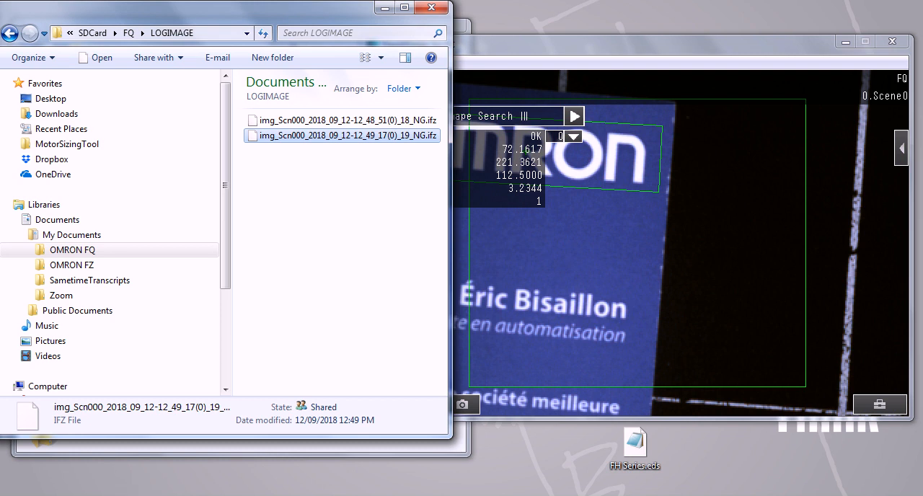
# Step: Switch to Chrome and search Google for omronbizz from the open Google page
pyautogui.click(123, 495)
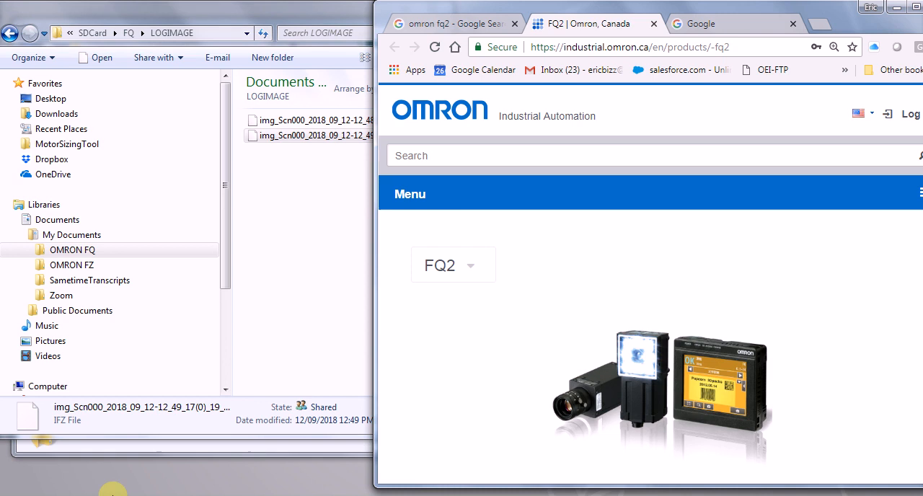
pyautogui.click(696, 23)
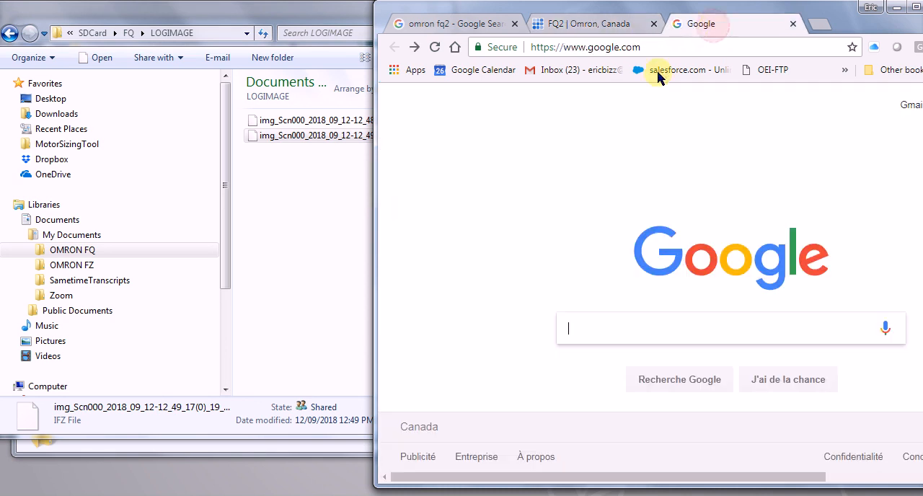
pyautogui.click(656, 50)
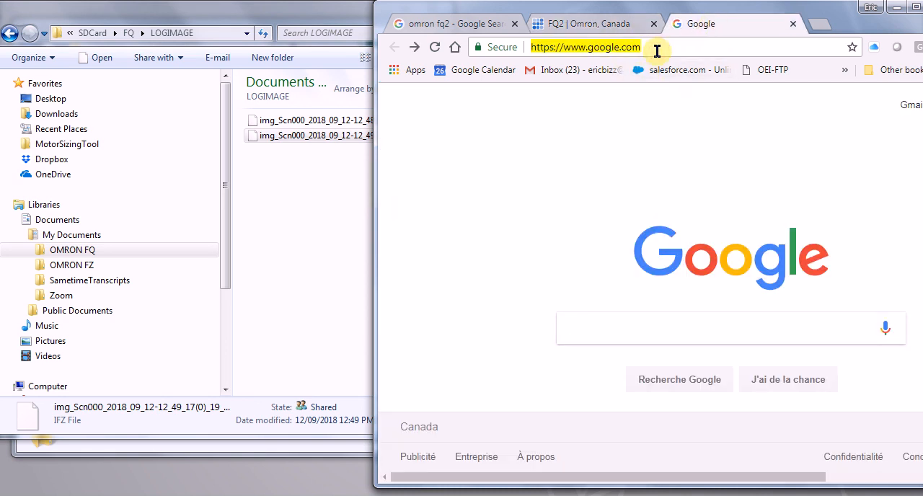
pyautogui.click(592, 325)
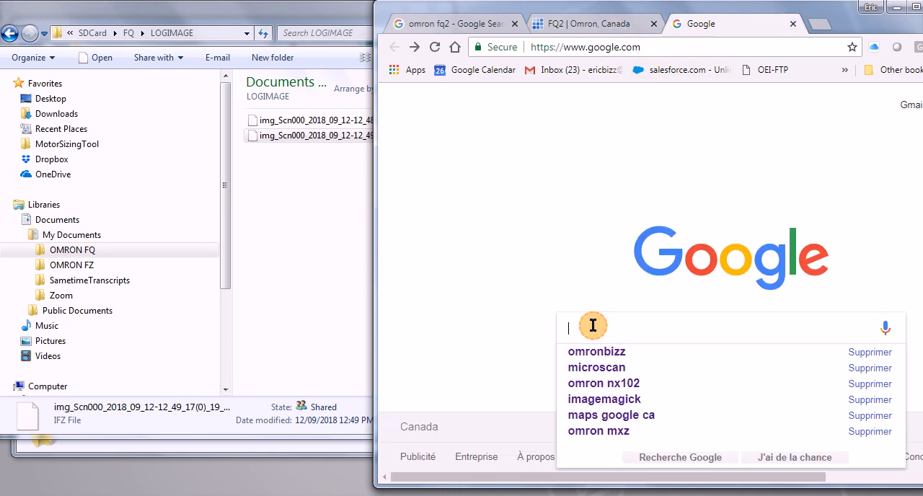
pyautogui.click(592, 352)
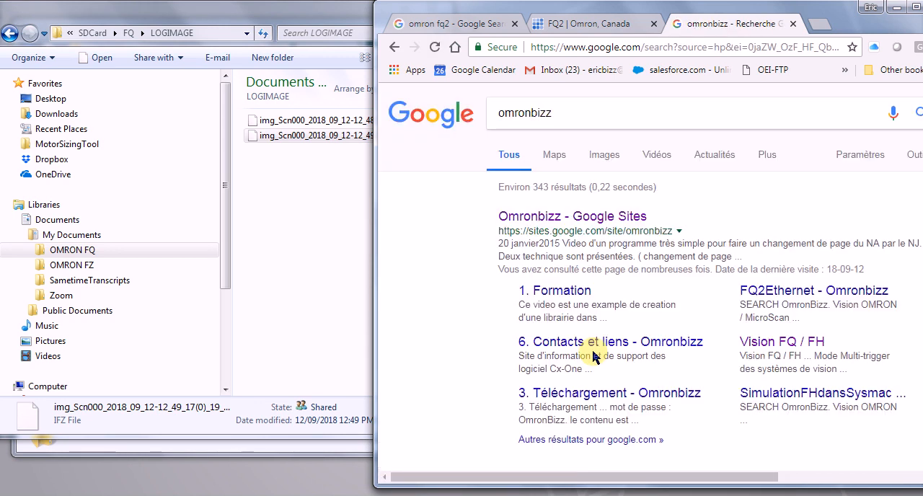
# Step: Open the Omronbizz site's Vision OMRON / MicroScan page and locate the IfzToBitmap.zip download
pyautogui.click(525, 220)
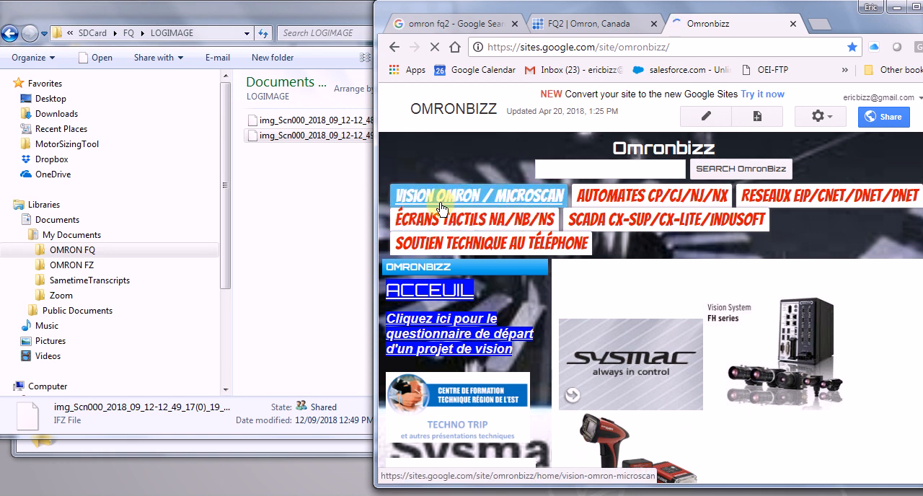
pyautogui.click(441, 206)
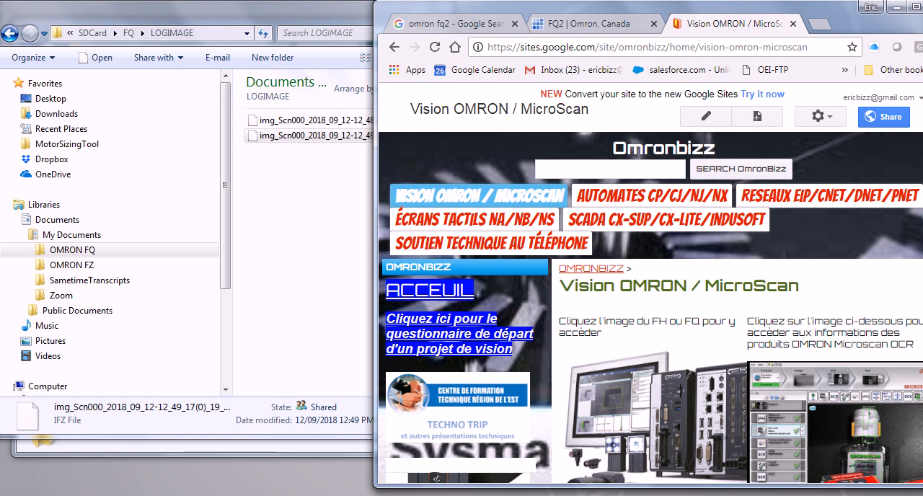
pyautogui.scroll(-6, 649, 289)
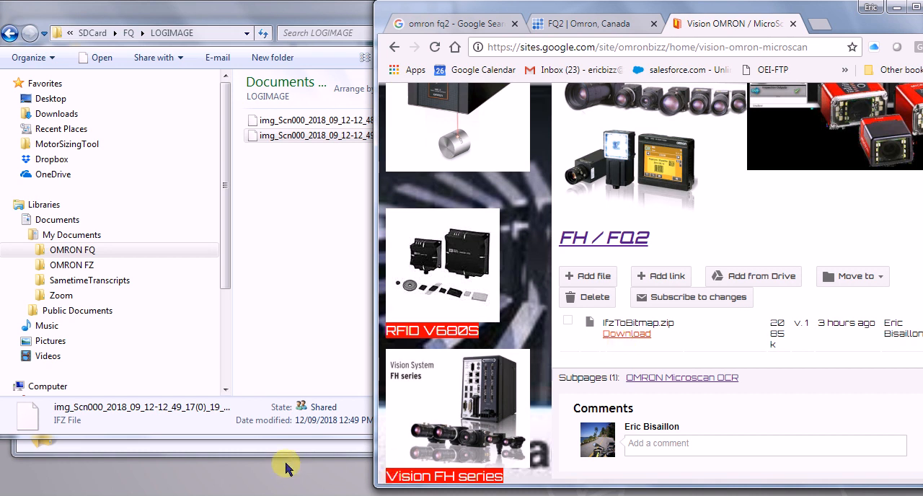
# Step: Switch to the IfzToBitmap folder in File Explorer and run IfzToBitmap.exe, allowing the unverified publisher
pyautogui.click(243, 450)
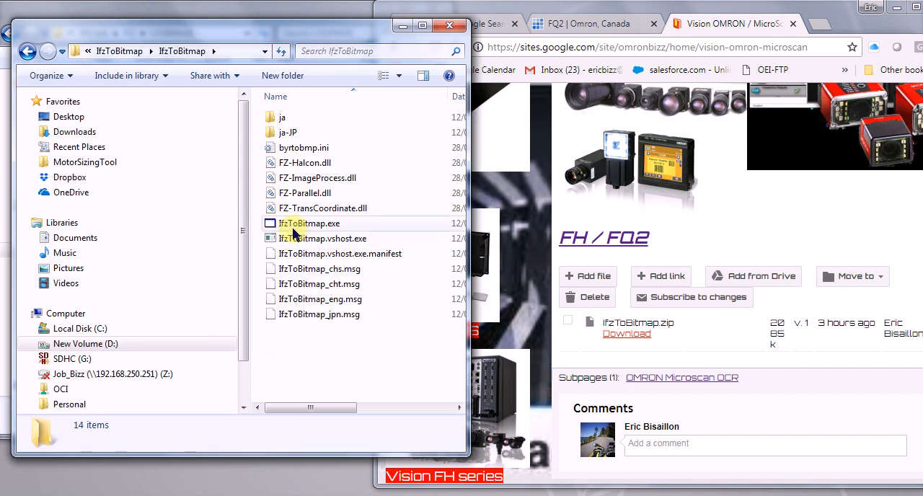
pyautogui.doubleClick(293, 231)
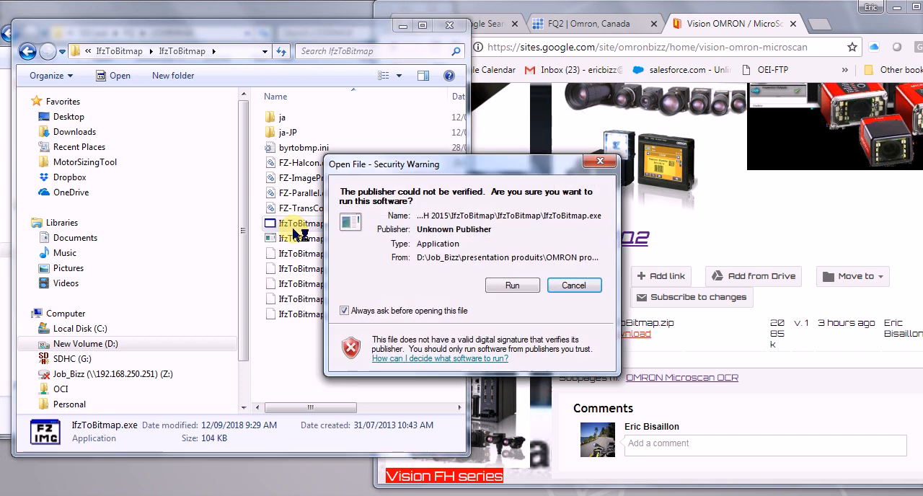
pyautogui.click(516, 286)
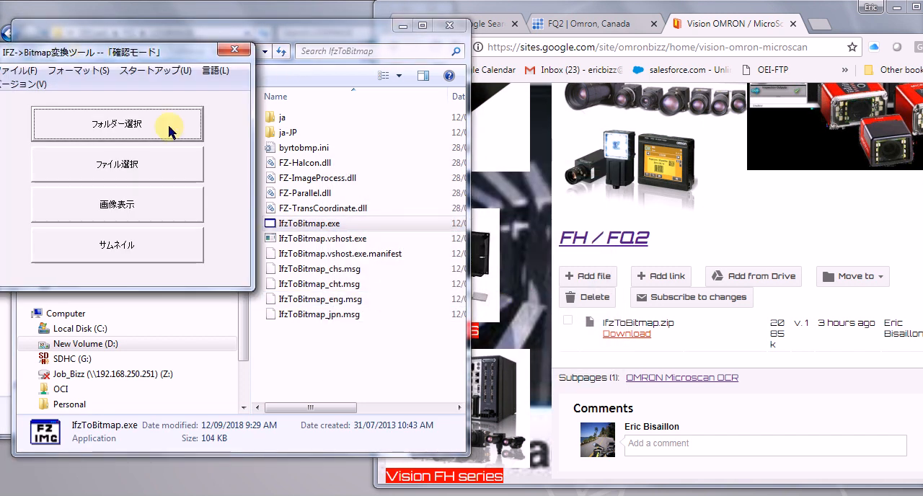
# Step: Set the IFZ-to-Bitmap conversion tool's language to English and move its window clear of the File Explorer window
pyautogui.moveTo(124, 54); pyautogui.dragTo(346, 139)
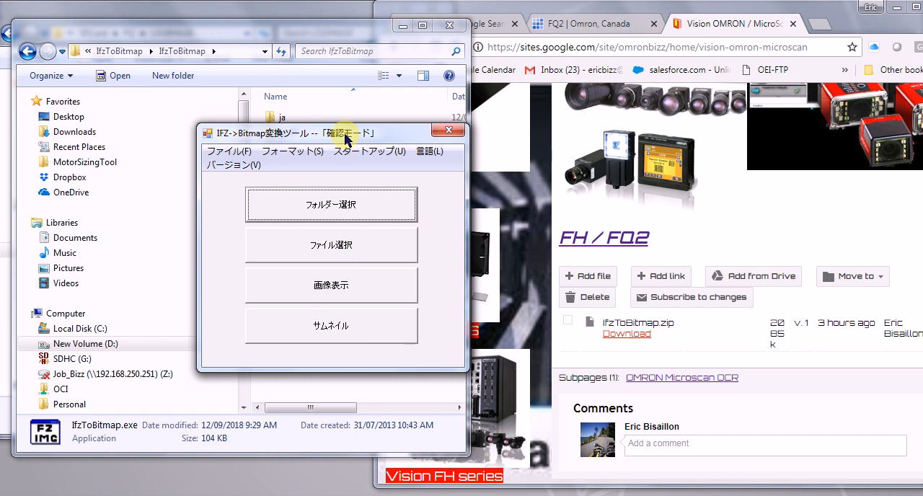
pyautogui.click(425, 155)
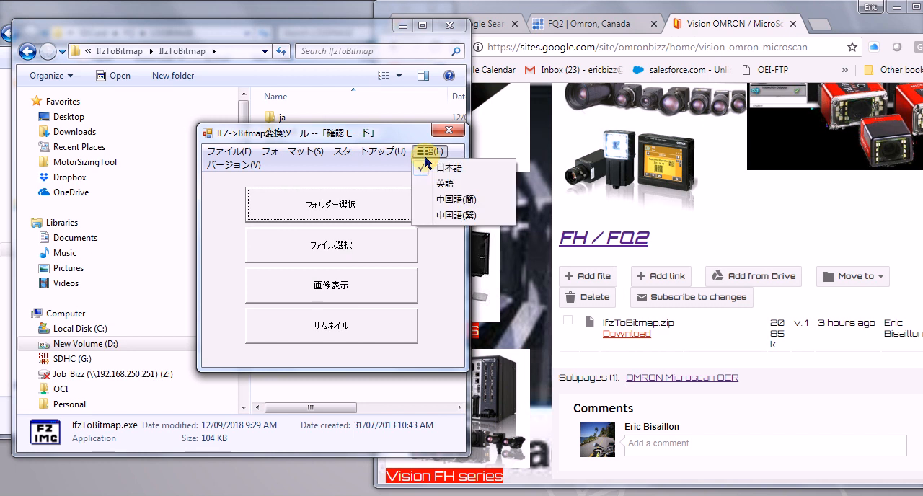
pyautogui.click(439, 184)
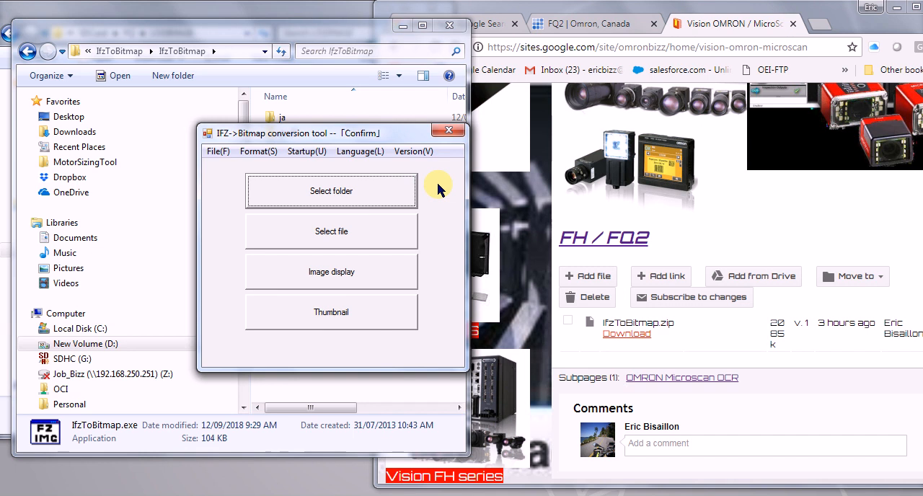
pyautogui.moveTo(339, 137); pyautogui.dragTo(605, 154)
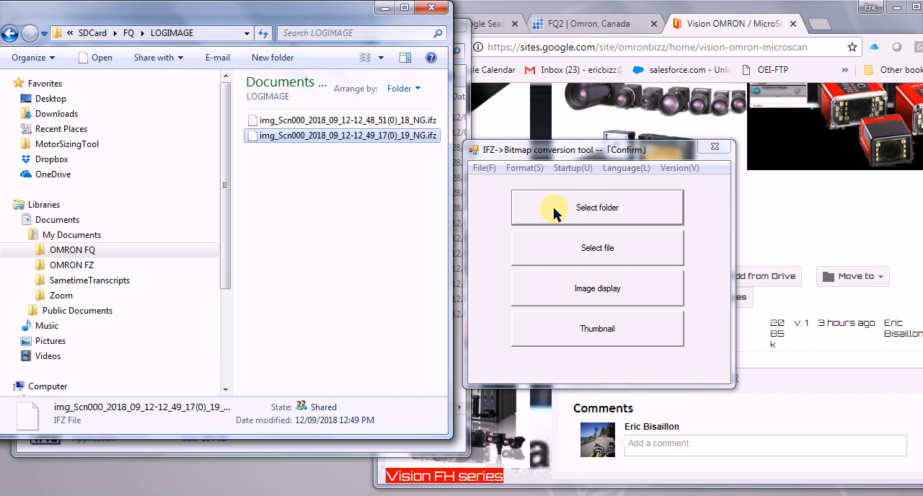
# Step: Convert the logged image img_Scn000_2018_09_12-12_48_51(0)_18_NG.ifz to a bitmap and open the resulting BMP file from the LOGIMAGE folder
pyautogui.click(579, 253)
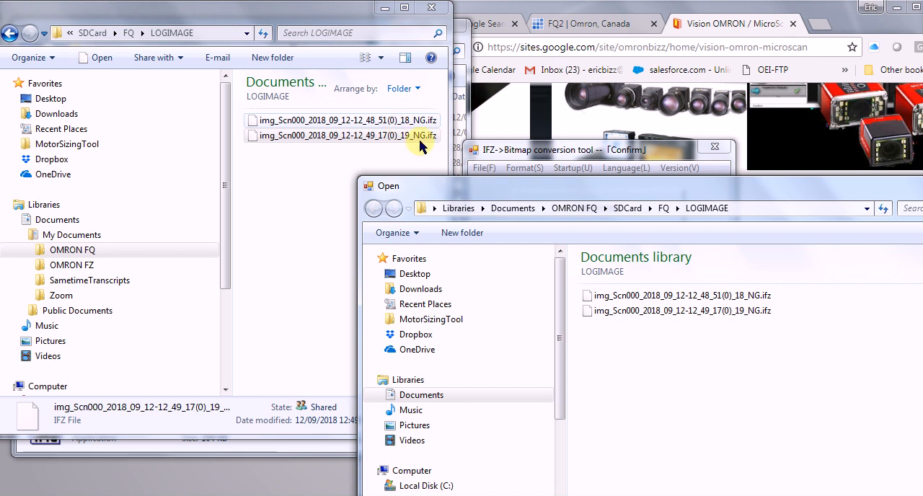
pyautogui.click(673, 296)
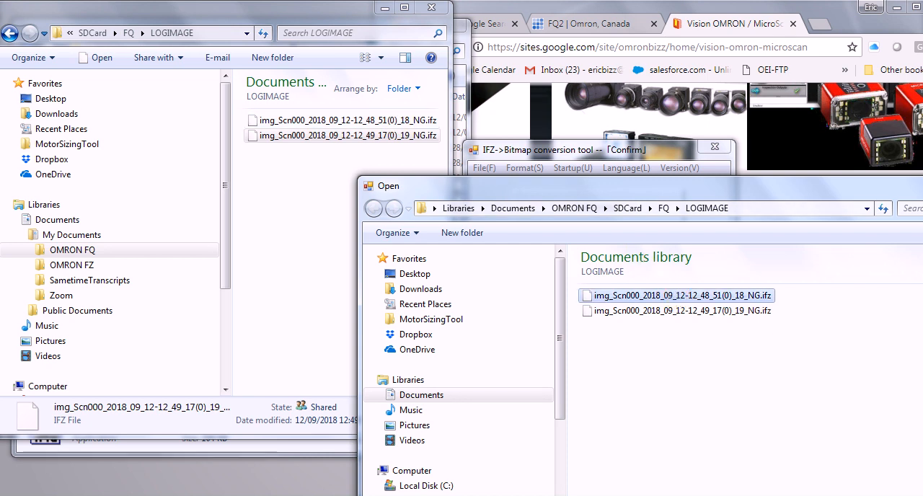
pyautogui.click(793, 495)
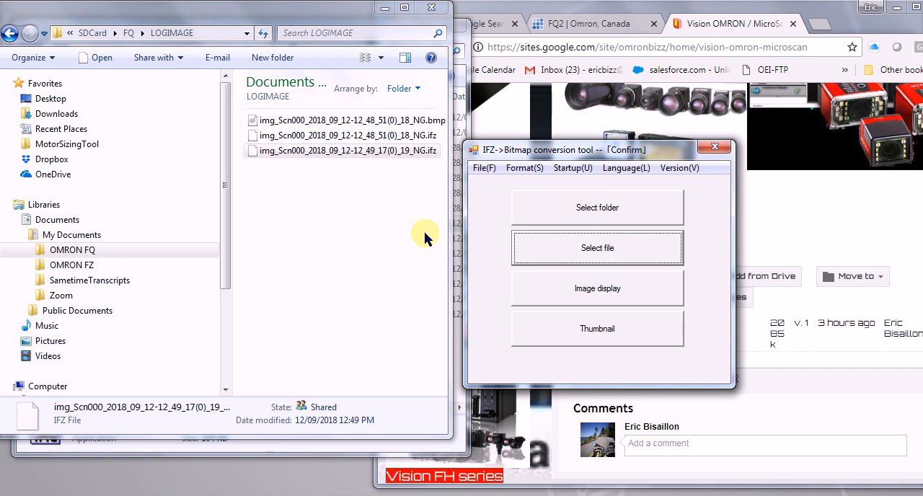
pyautogui.doubleClick(362, 124)
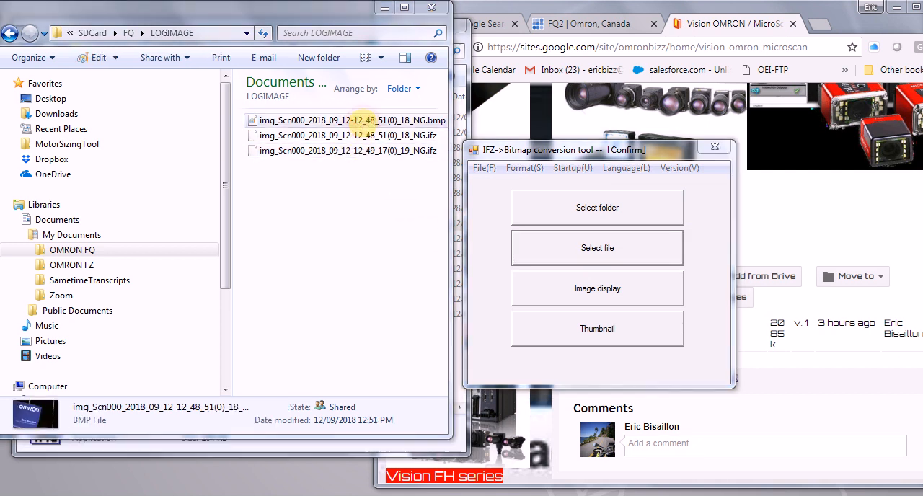